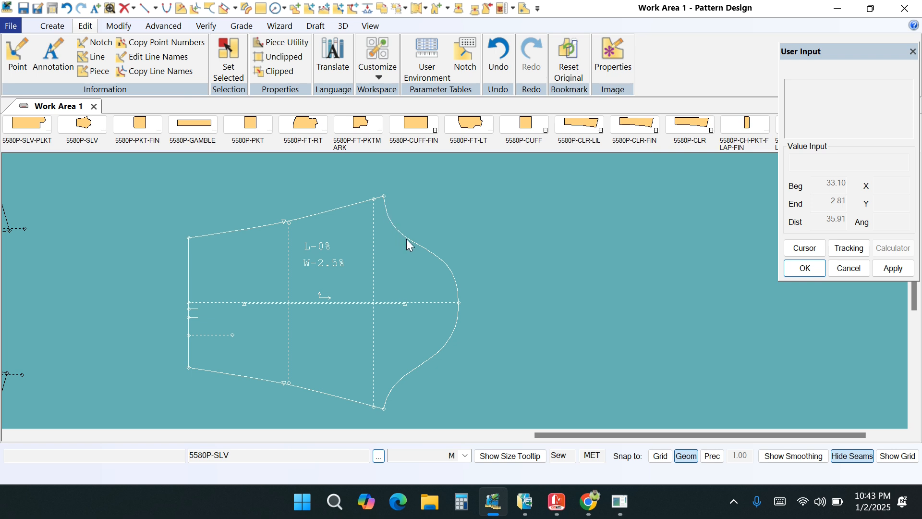
- Add a standard notch on the 5580P-SLV sleeve cap's upper curve, 10 from the beginning of the line
left_click_drag(404, 237, 374, 250)
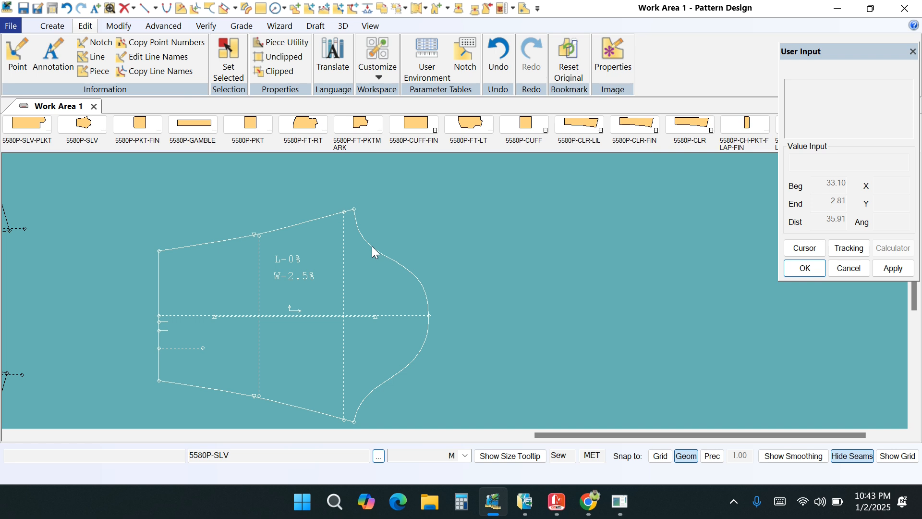
left_click_drag(378, 251, 361, 265)
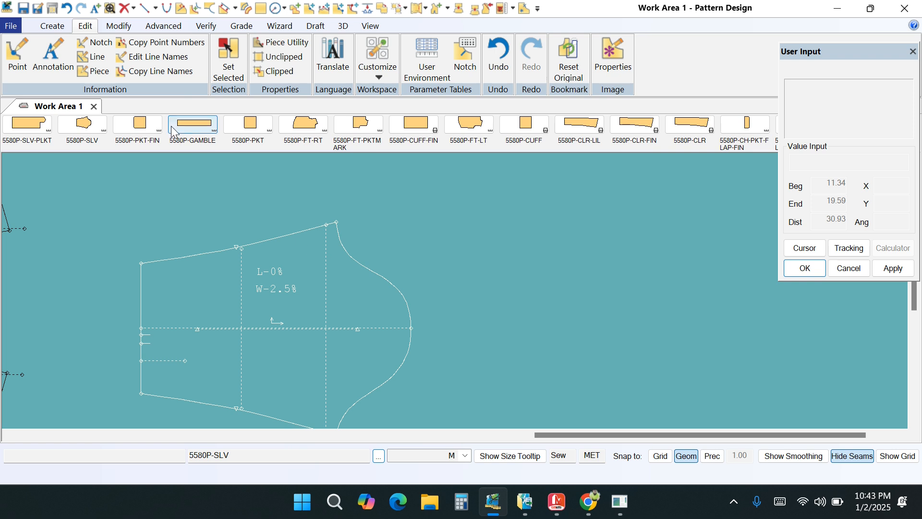
left_click(54, 26)
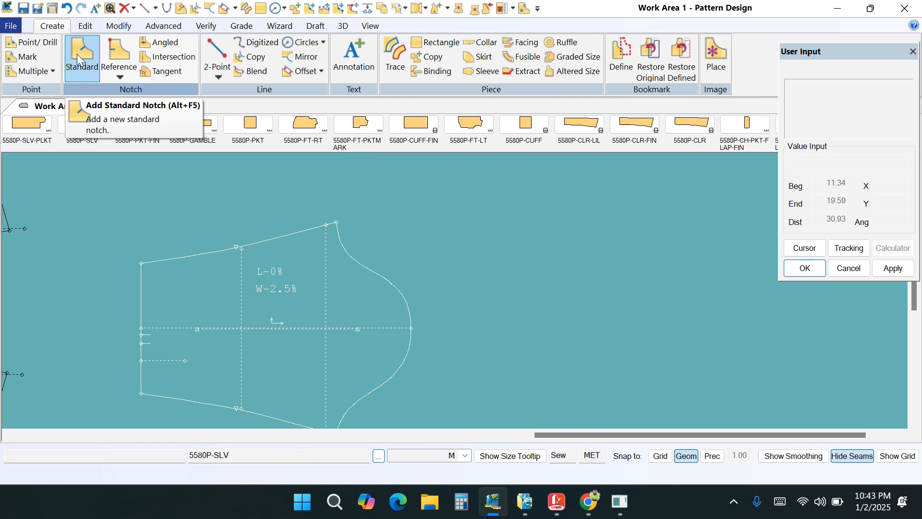
left_click(77, 54)
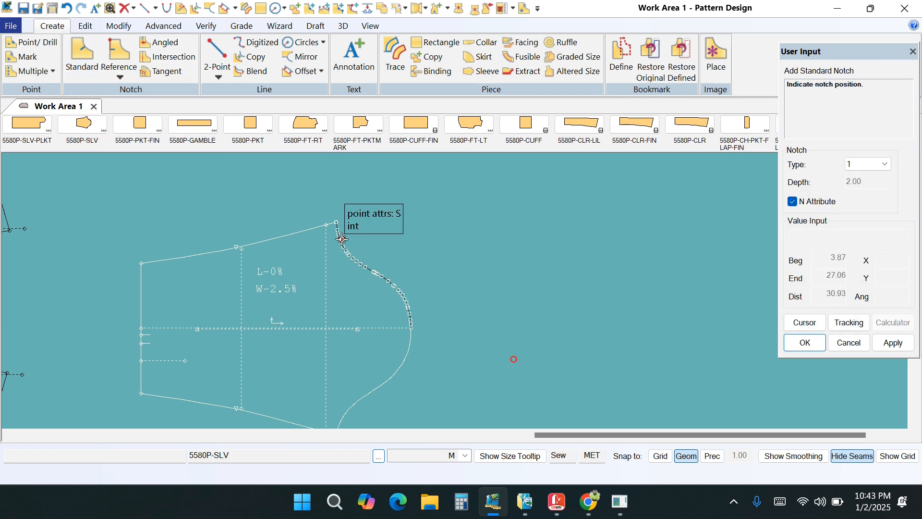
left_click(342, 239)
type("10")
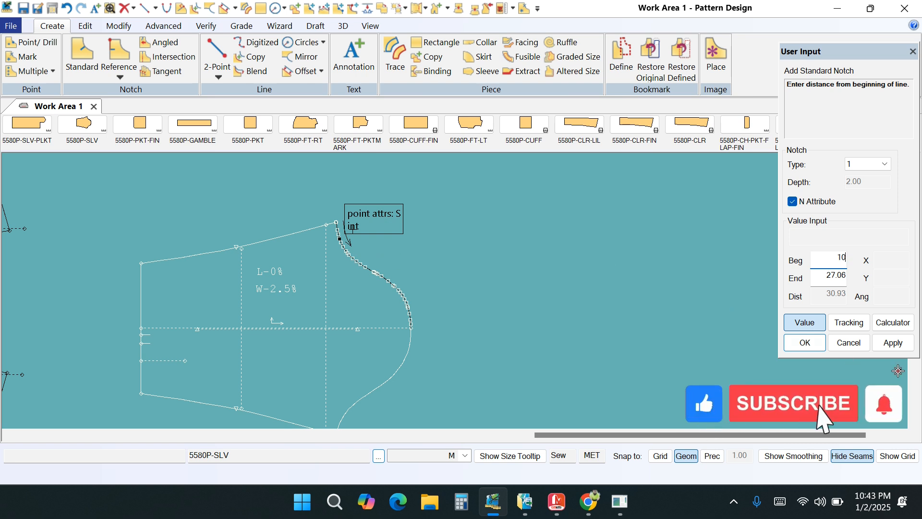
left_click(892, 343)
left_click(812, 343)
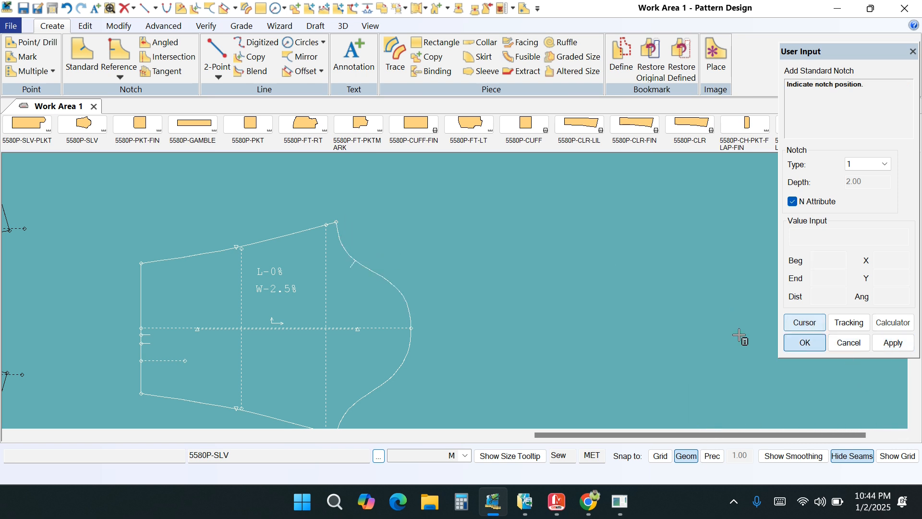
right_click(469, 235)
left_click(468, 237)
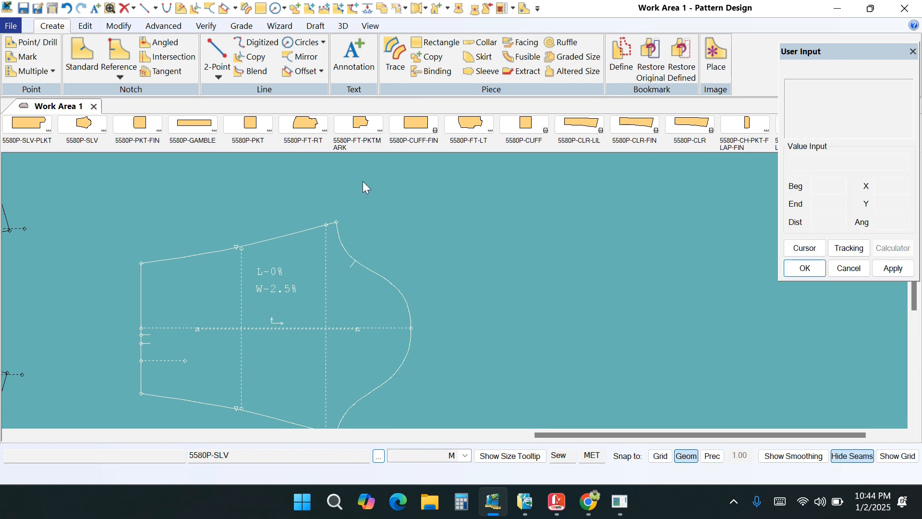
- Measure the graded distance between the sleeve cap's upper corner and the notch, and review the increments for all sizes
scroll(364, 185, "up", 1)
left_click(242, 25)
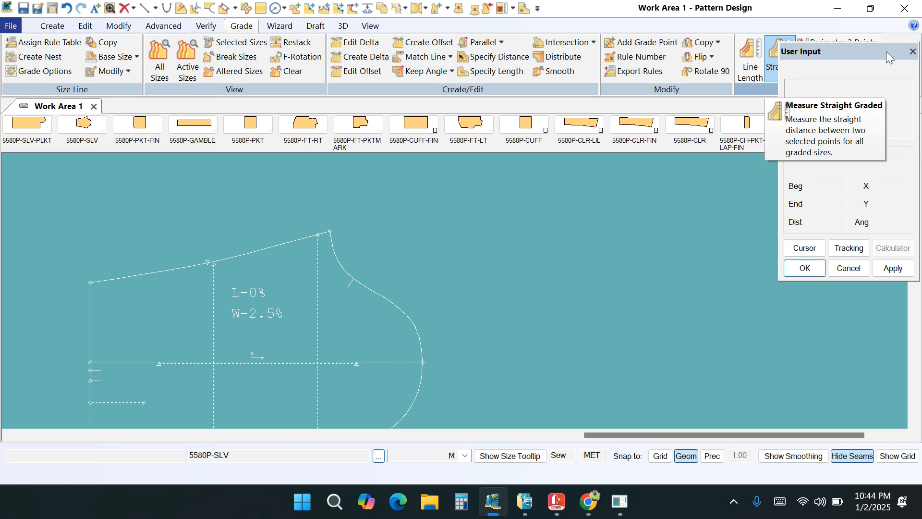
left_click_drag(834, 48, 858, 160)
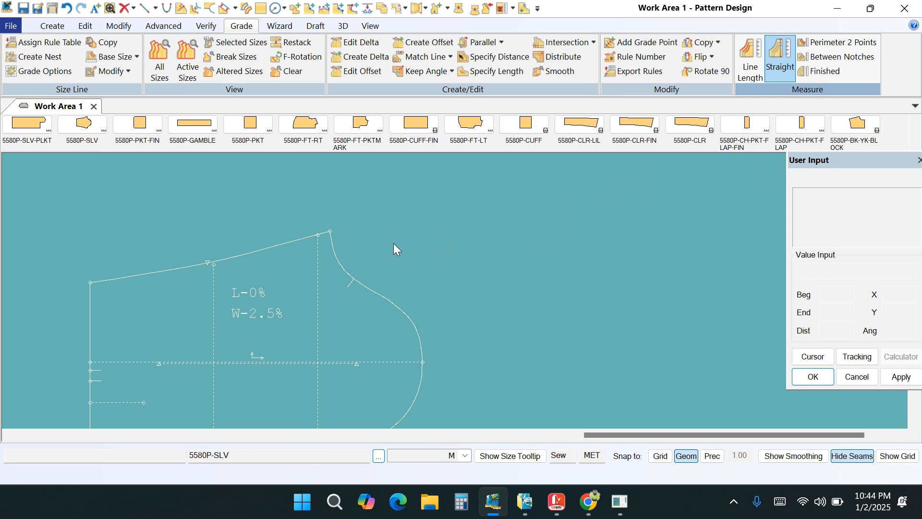
left_click(822, 57)
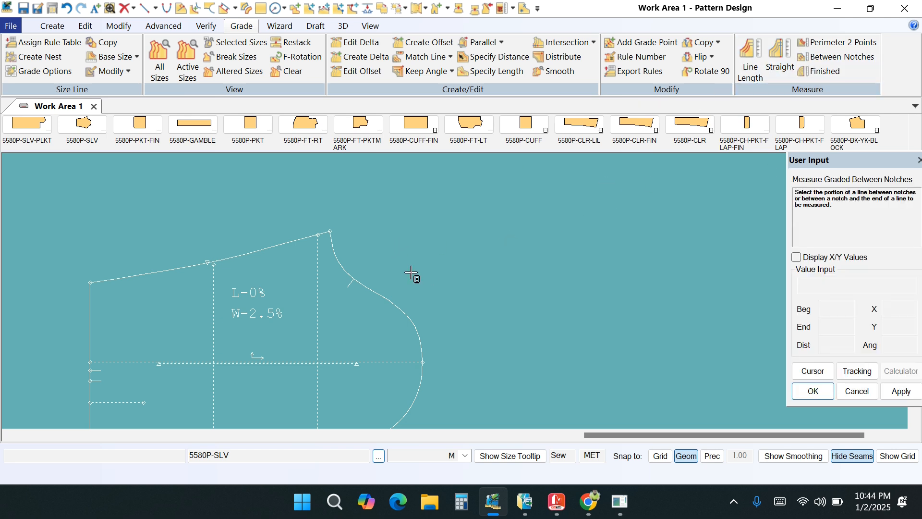
left_click(826, 56)
left_click(337, 256)
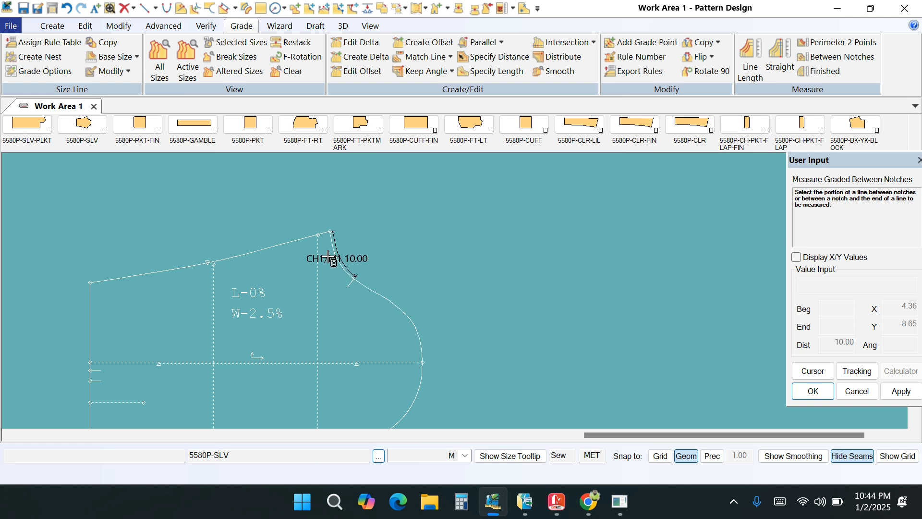
right_click(467, 233)
left_click(468, 236)
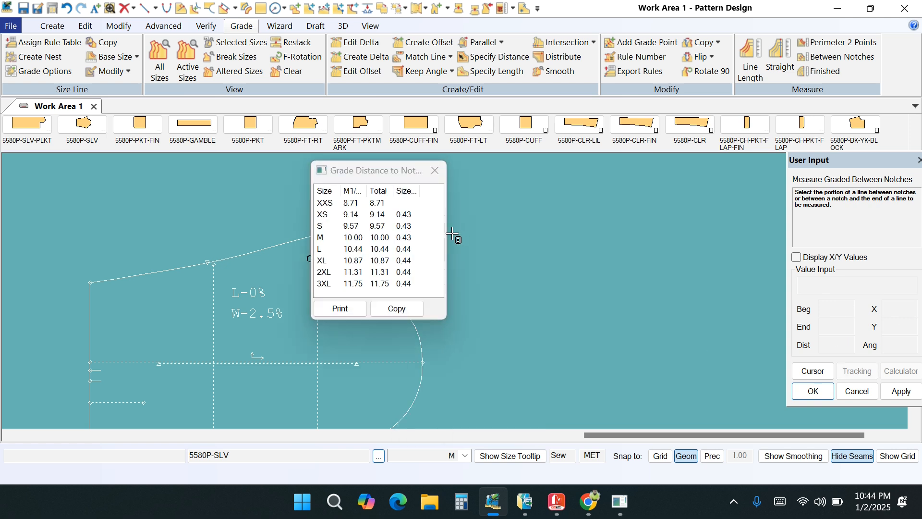
left_click_drag(395, 171, 473, 172)
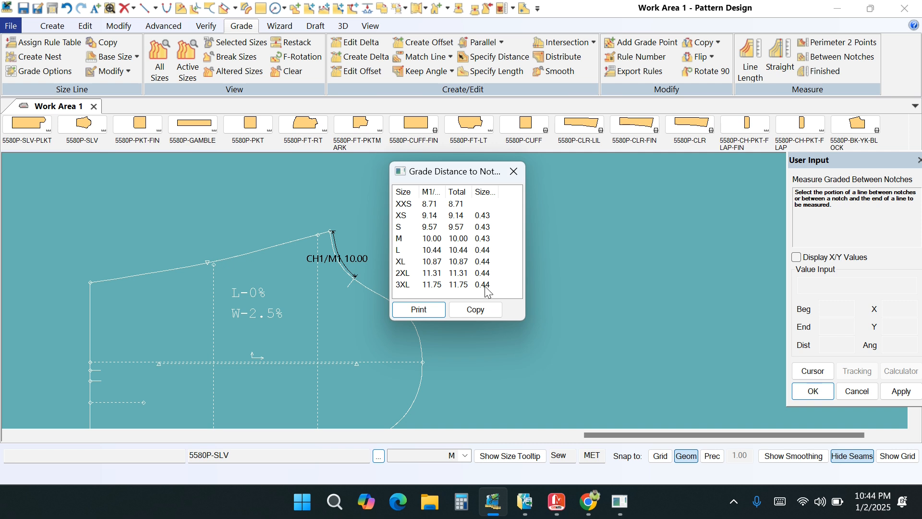
left_click_drag(497, 212, 473, 300)
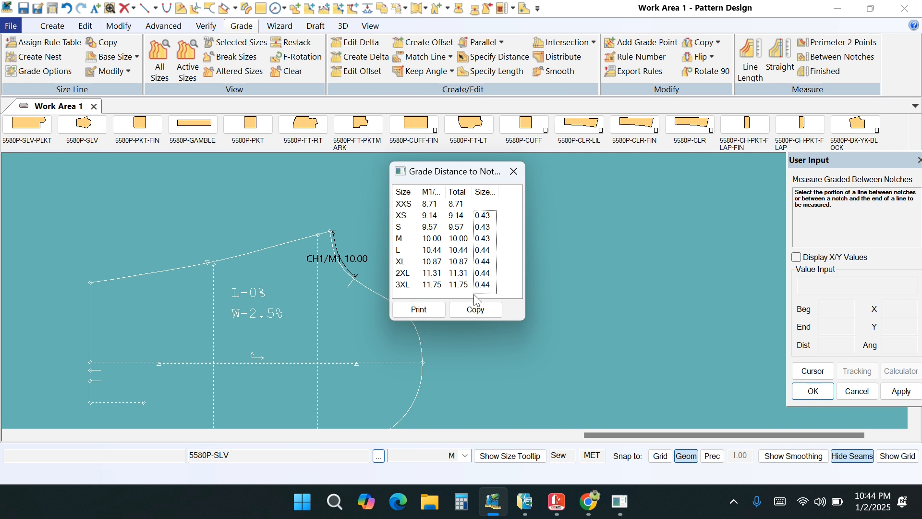
left_click_drag(472, 292, 473, 292)
key("Escape")
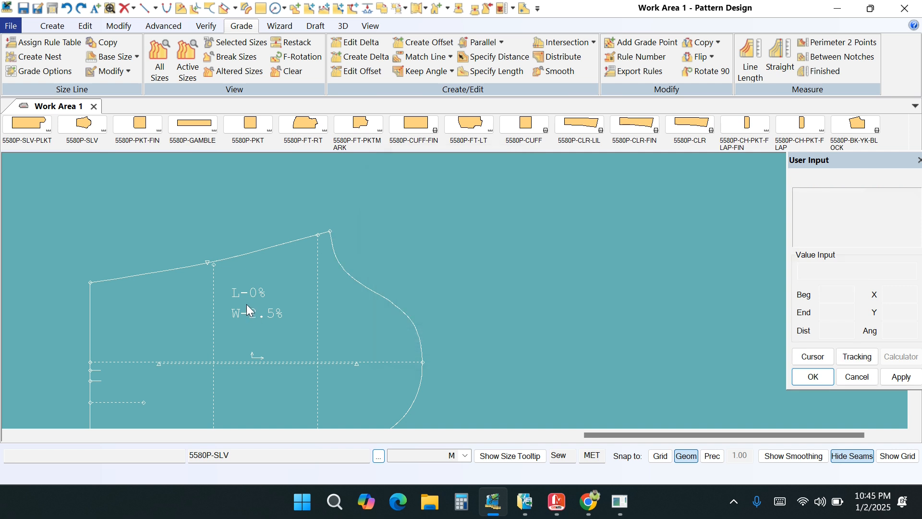
- Start a tangent notch on the sleeve cap's upper curve and locate it 10 from the beginning of the line
left_click(47, 26)
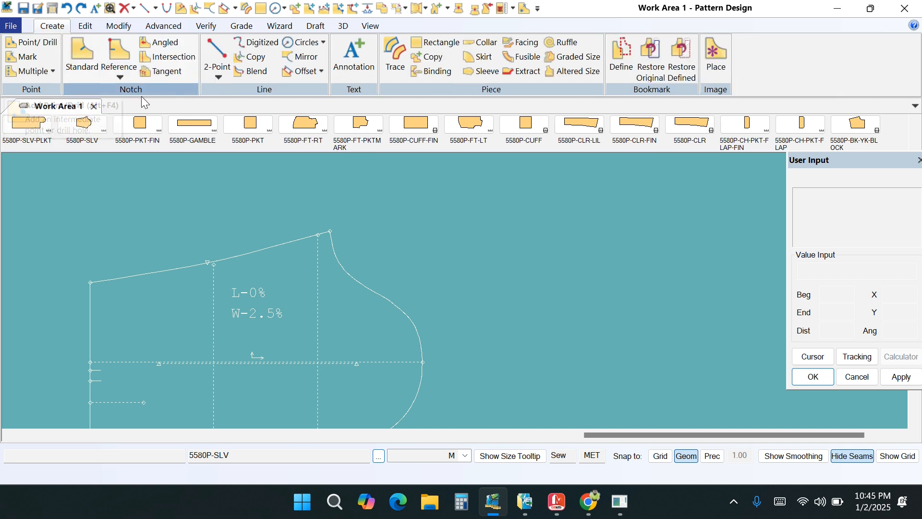
left_click(158, 73)
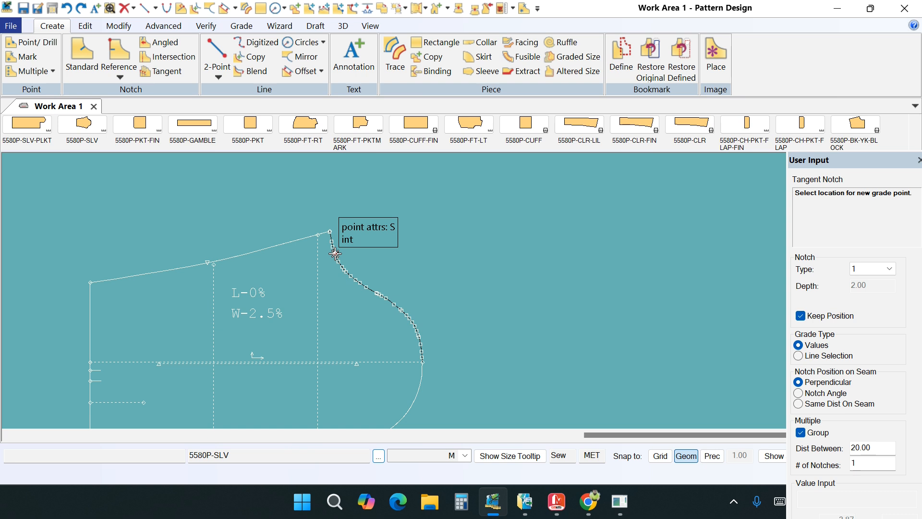
left_click(335, 253)
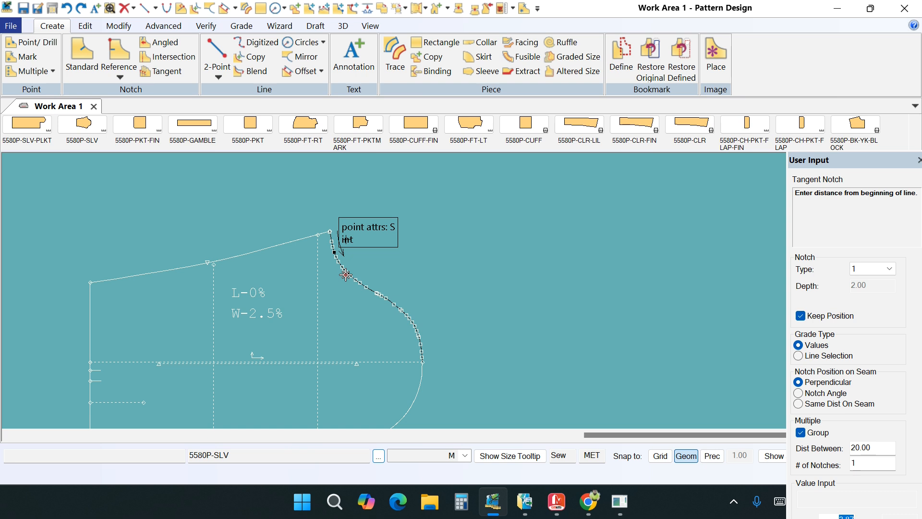
type("10")
left_click_drag(872, 156, 863, 42)
double_click(823, 407)
left_click(892, 490)
left_click(810, 489)
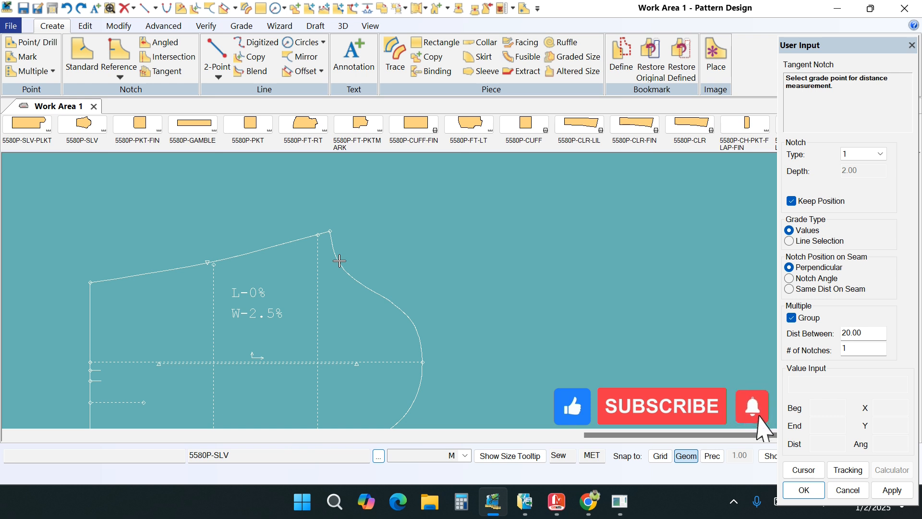
- Grade the tangent notch from the sleeve cap's upper corner point with an increment of 0.70 for every size break
left_click_drag(335, 251, 332, 237)
left_click(332, 230)
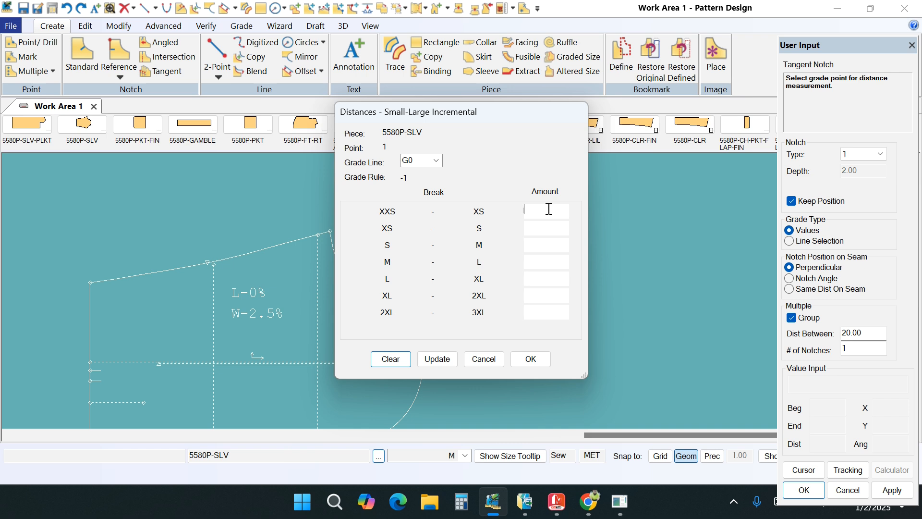
type("-")
type(".7")
left_click(437, 359)
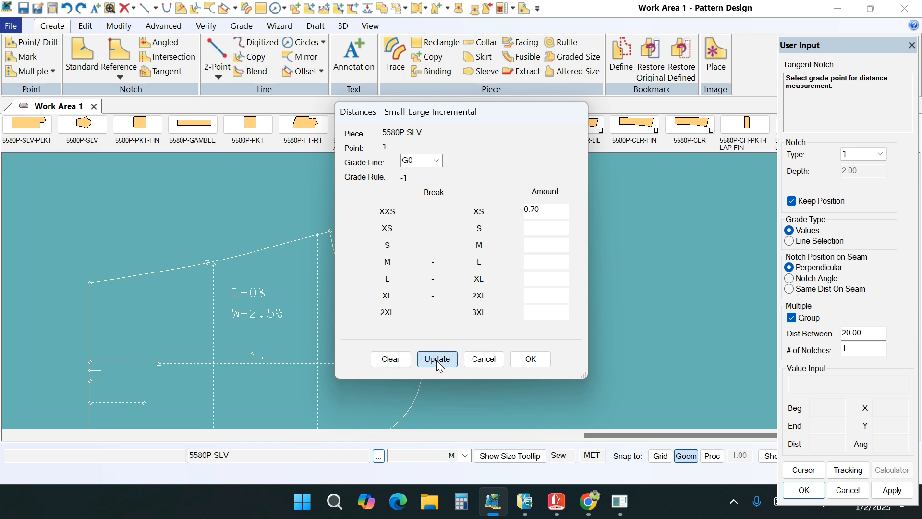
left_click(528, 359)
right_click(472, 243)
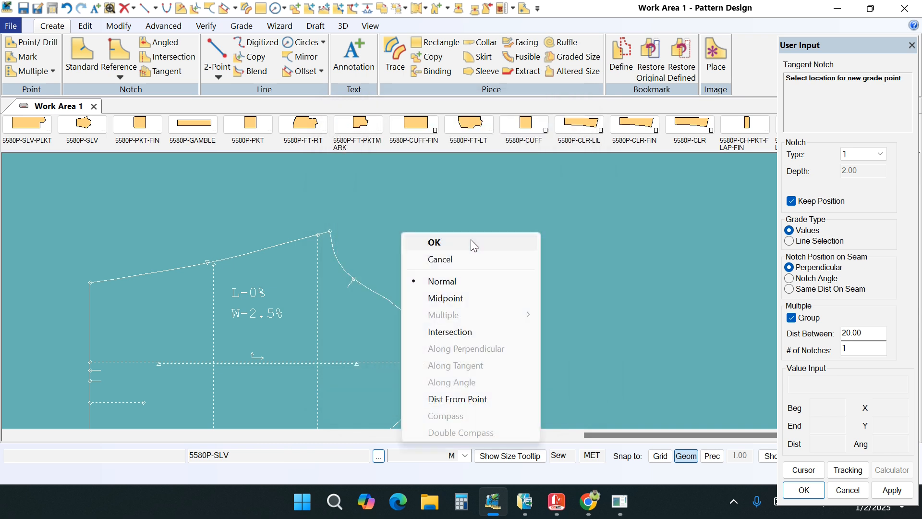
left_click(470, 239)
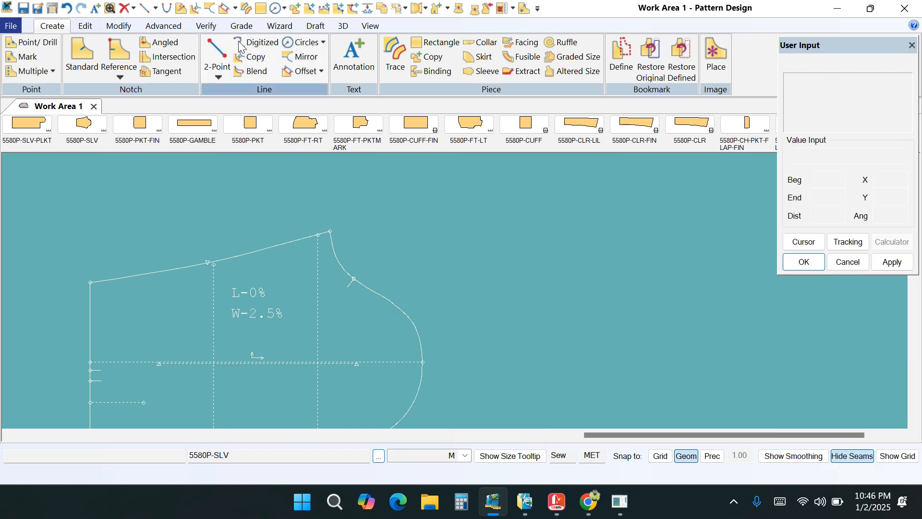
- Measure the graded distance from the cap's upper corner to the tangent notch and check the increment of each size
left_click(242, 26)
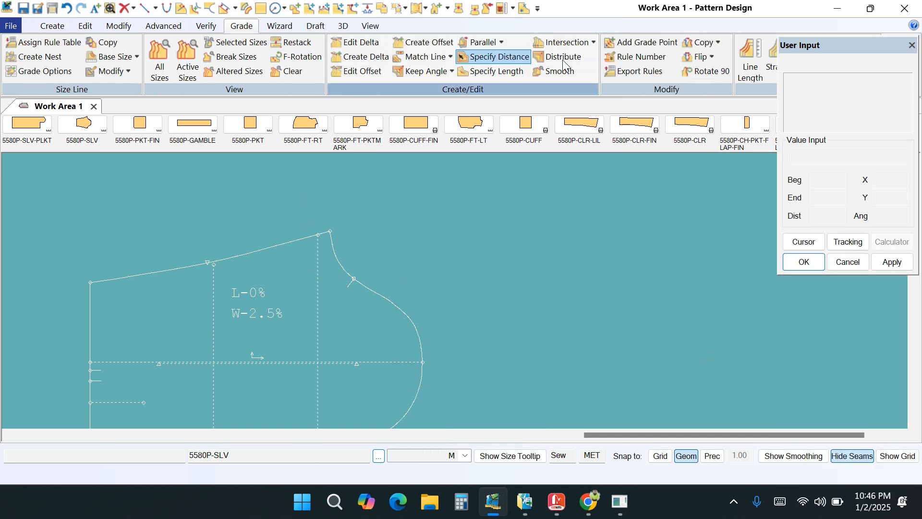
left_click_drag(815, 84, 815, 86)
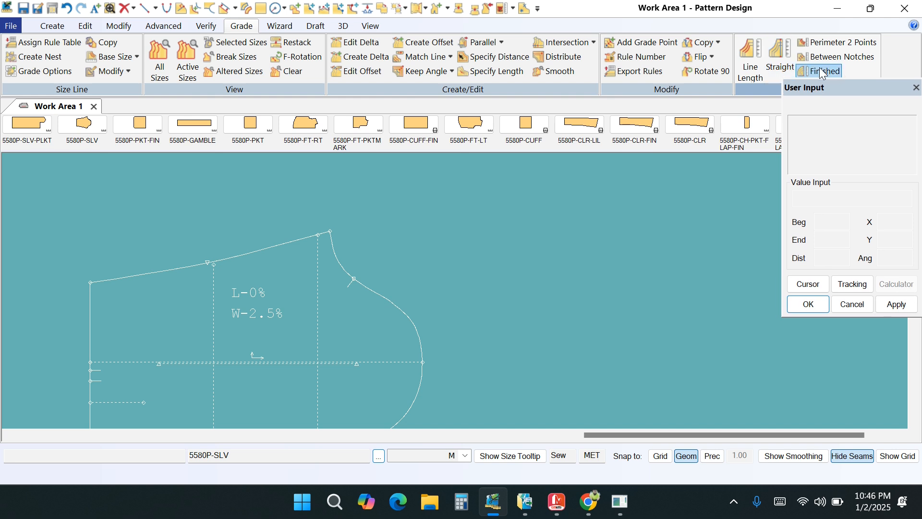
left_click(820, 60)
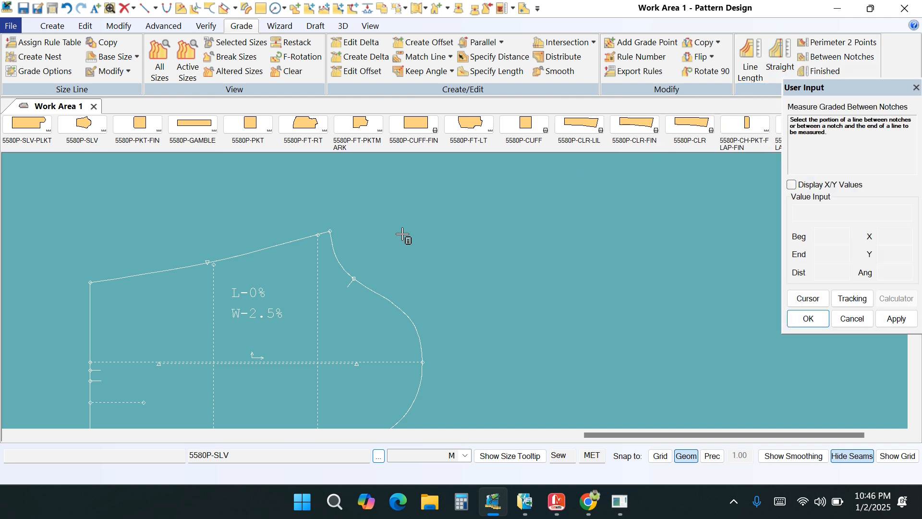
left_click(336, 250)
right_click(460, 215)
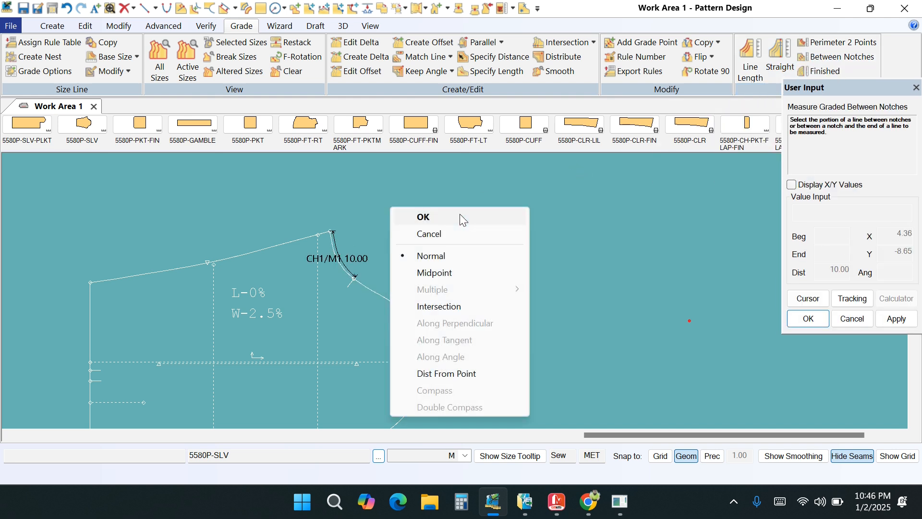
left_click(460, 215)
left_click_drag(416, 172, 476, 160)
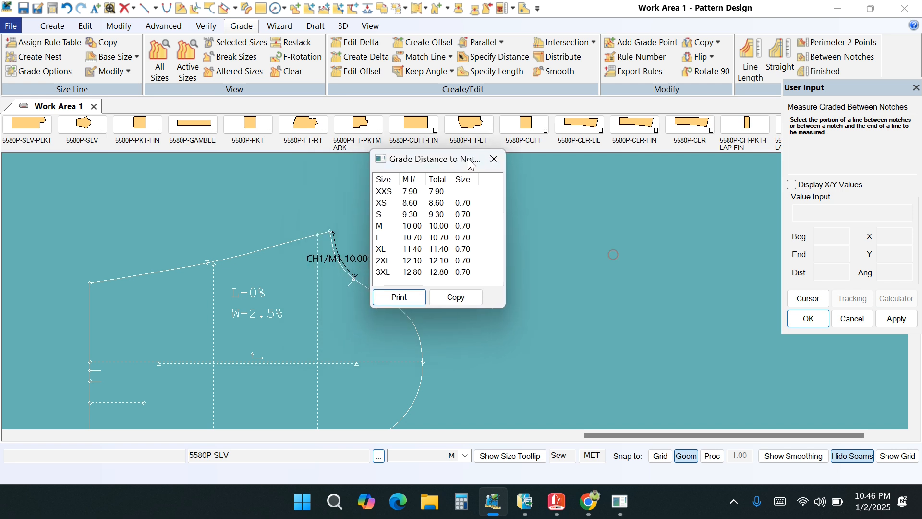
left_click_drag(479, 193, 461, 285)
right_click(579, 193)
left_click(572, 202)
- Start a tangent notch on the sleeve cap's lower curve and locate it 13 from the end of the line
scroll(420, 170, "down", 2)
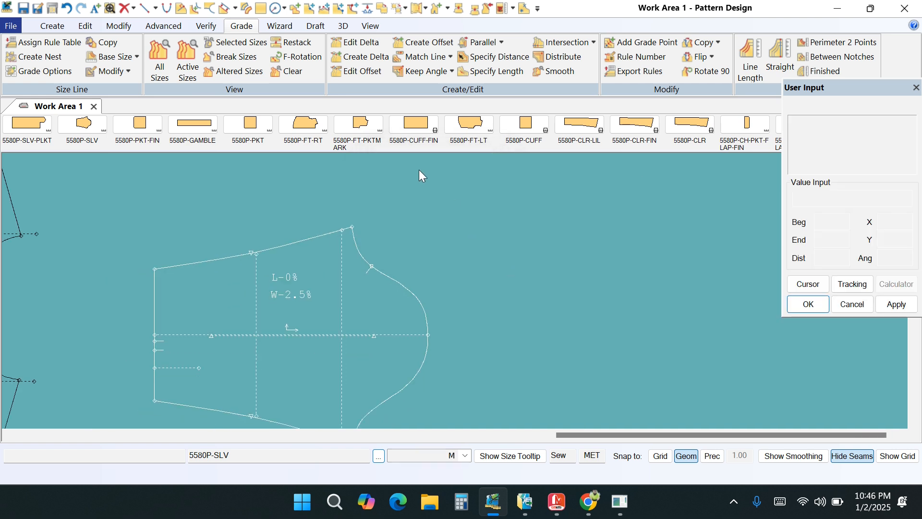
scroll(382, 410, "up", 2)
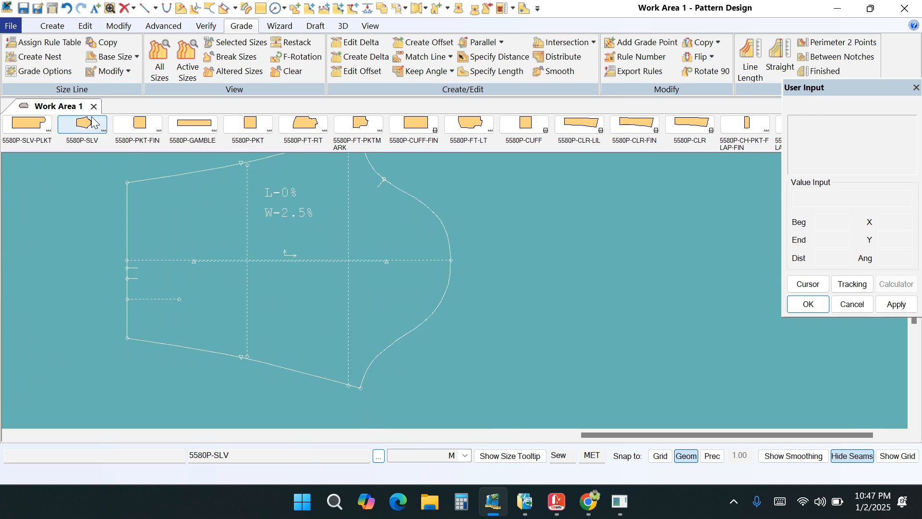
left_click(51, 26)
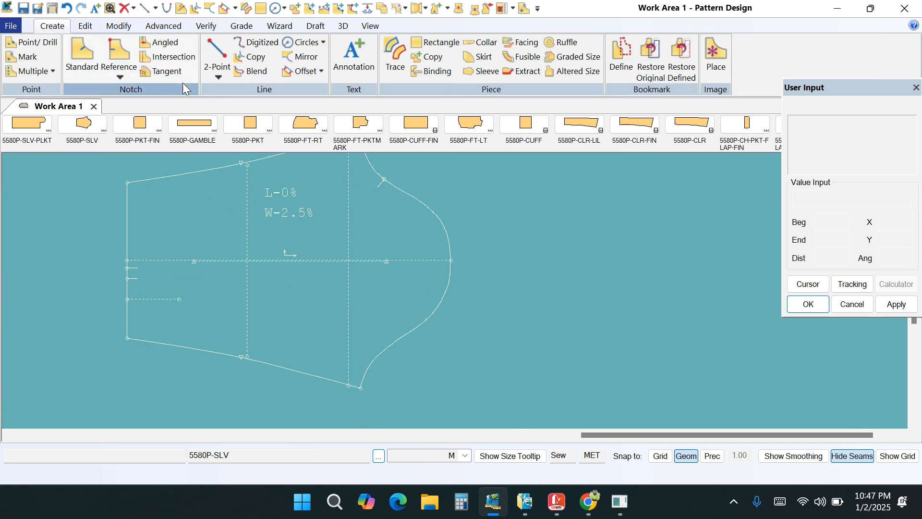
left_click(161, 72)
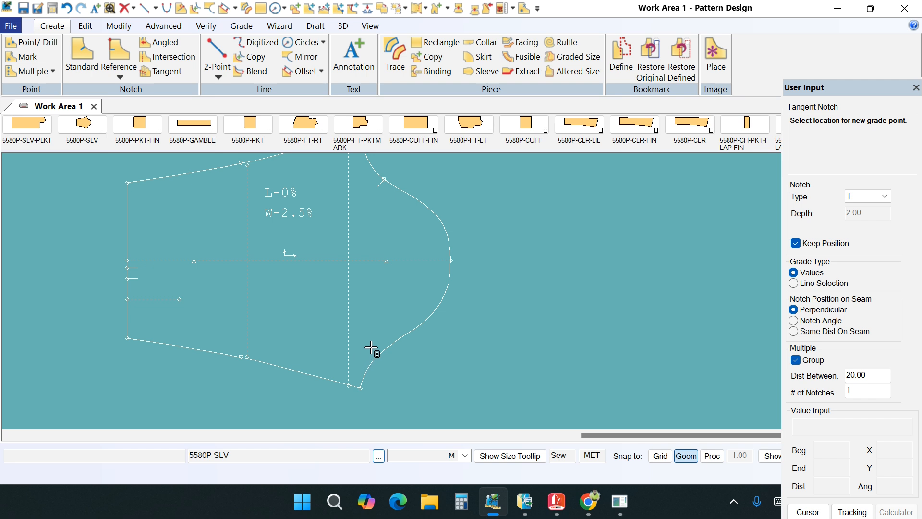
left_click(373, 365)
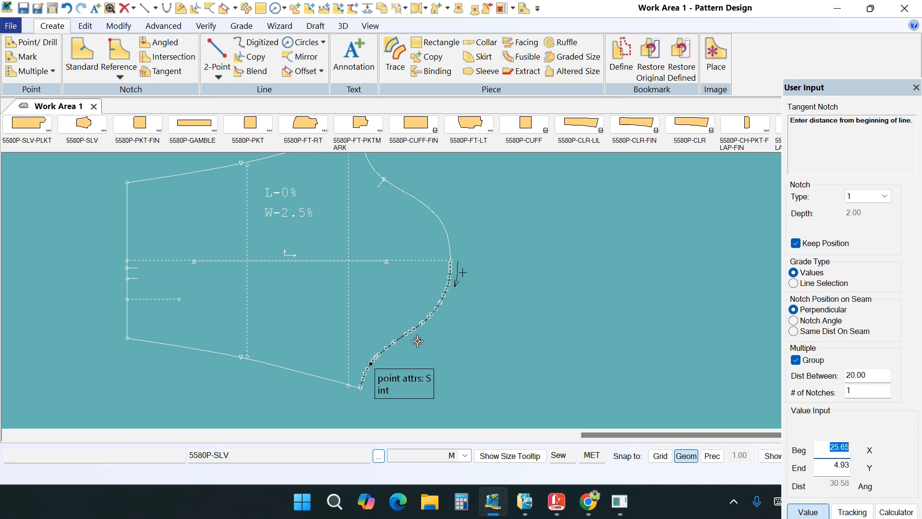
left_click(826, 466)
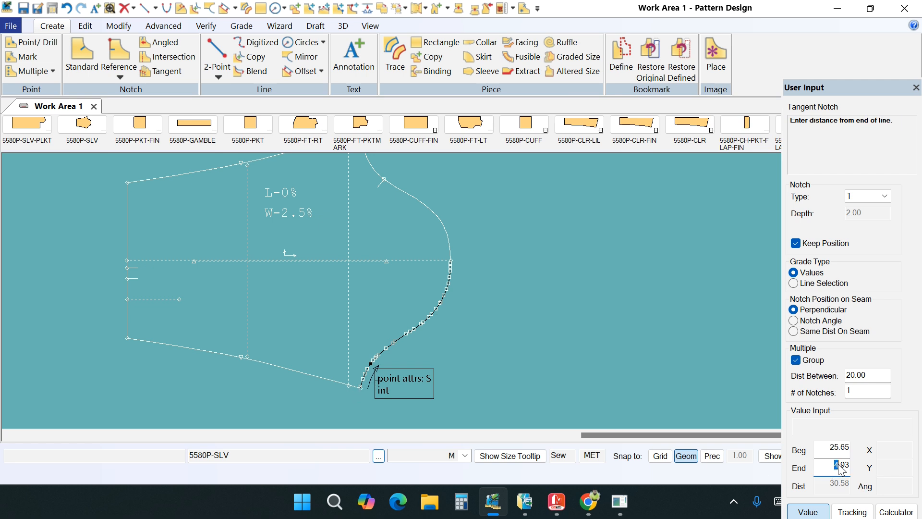
type("13")
key("Return")
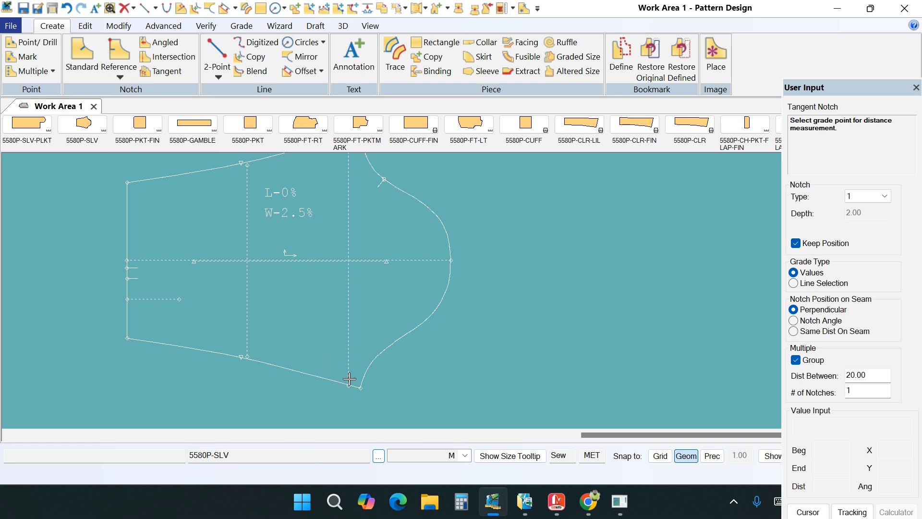
- Grade the tangent notch from the sleeve cap's lower corner point with an increment of 0 for every size break and finish the notch
left_click(371, 366)
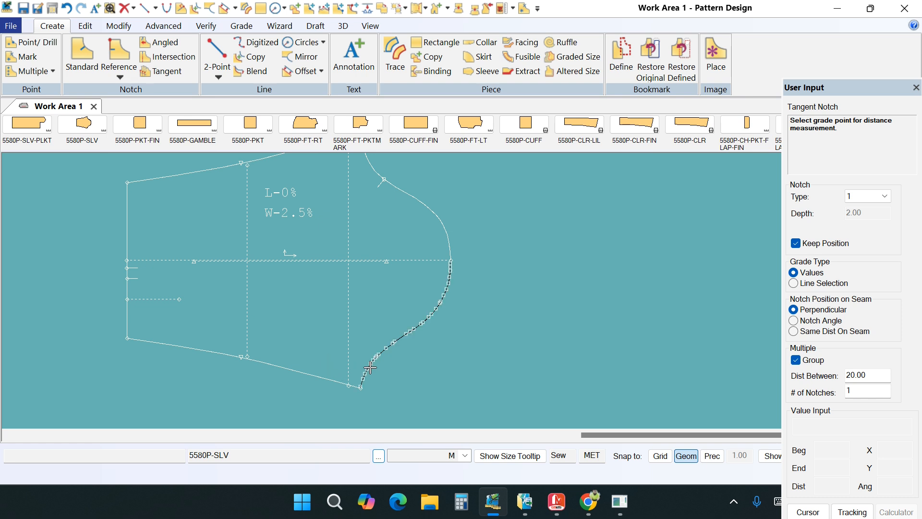
left_click(360, 395)
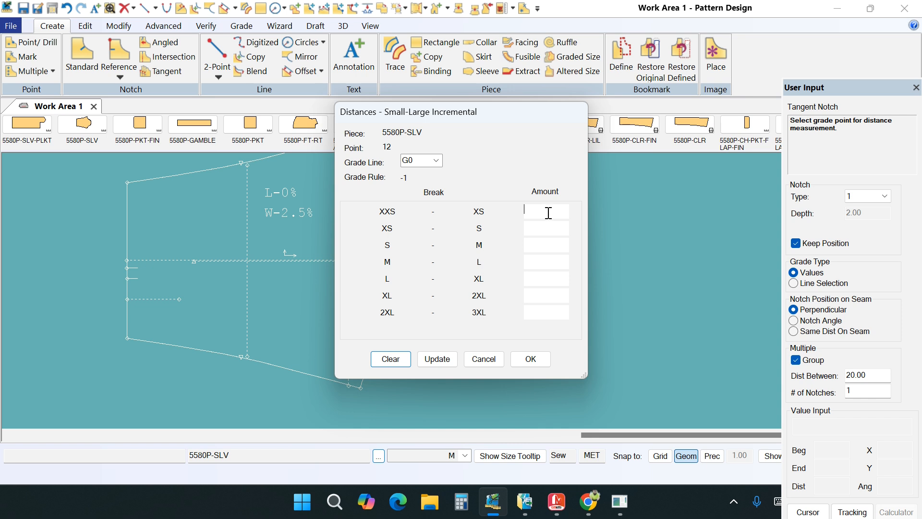
type("0")
left_click(448, 359)
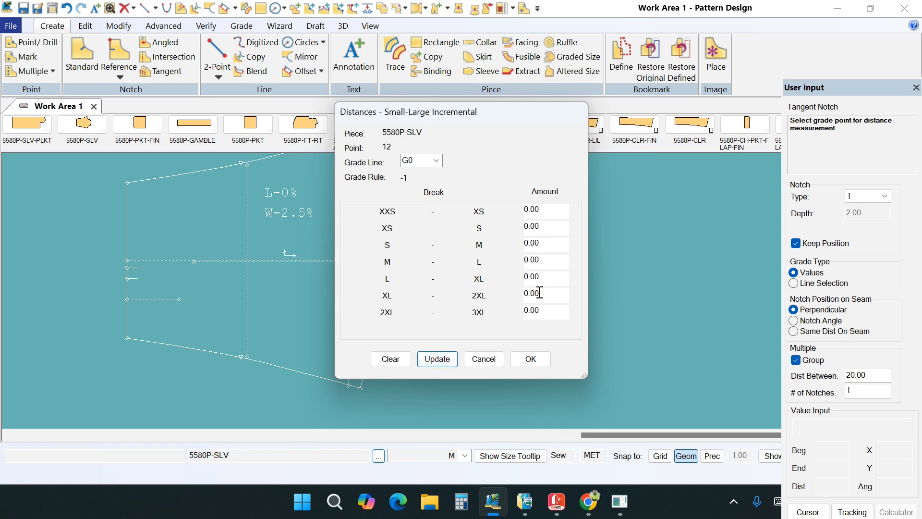
left_click(532, 359)
right_click(551, 285)
left_click(551, 284)
right_click(550, 212)
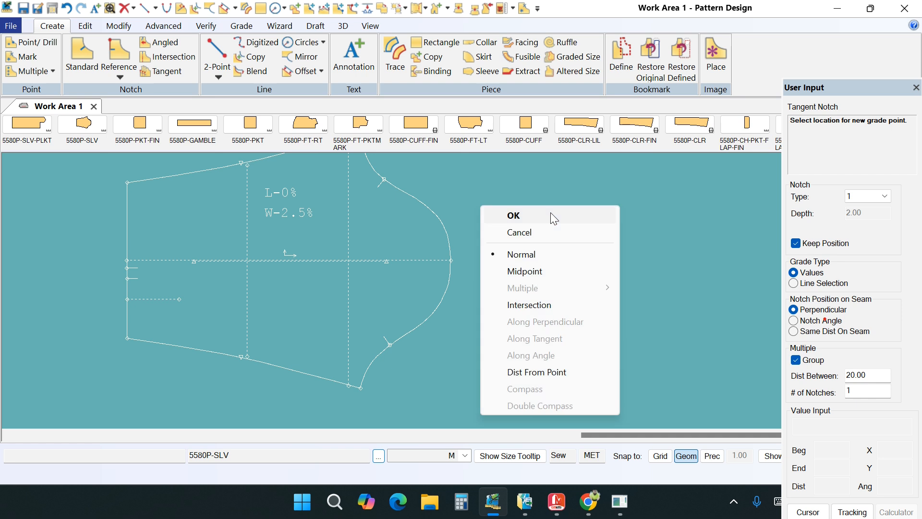
left_click(552, 215)
- Measure the graded distance from the cap's lower corner to the tangent notch and check the increment of each size
left_click(242, 25)
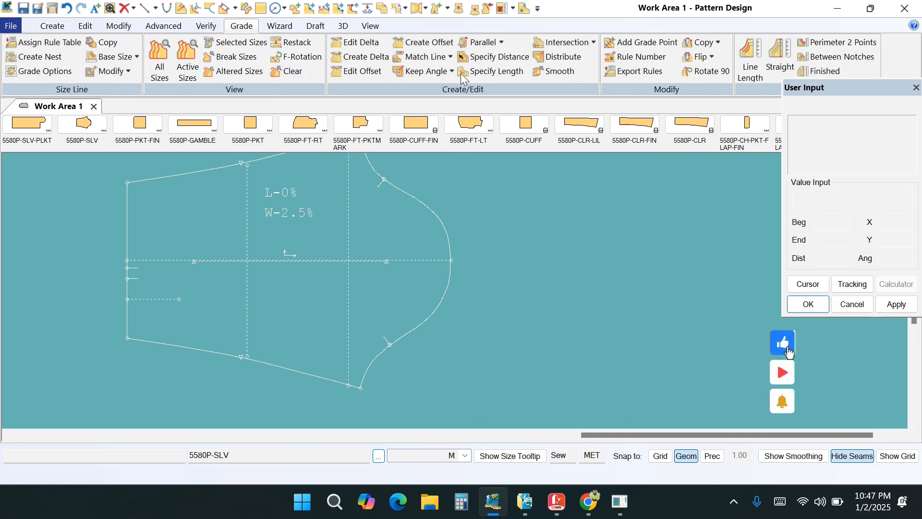
left_click(838, 57)
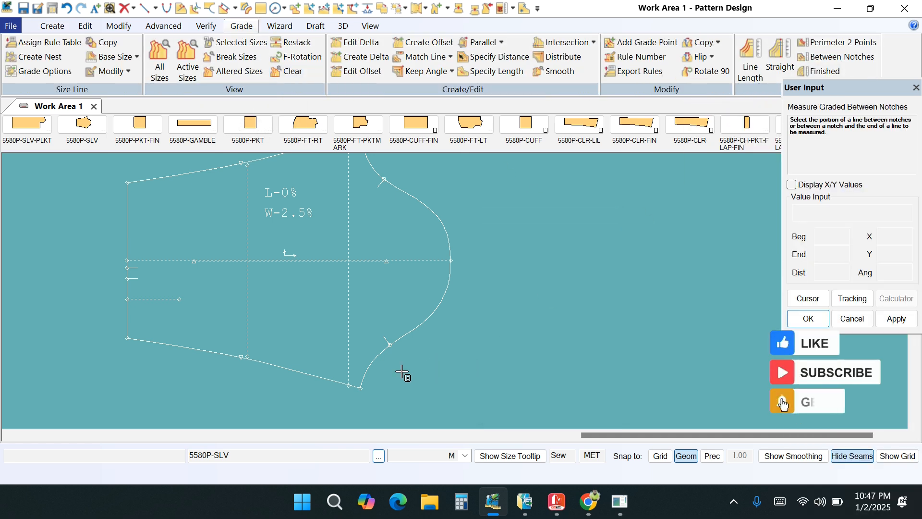
left_click(376, 358)
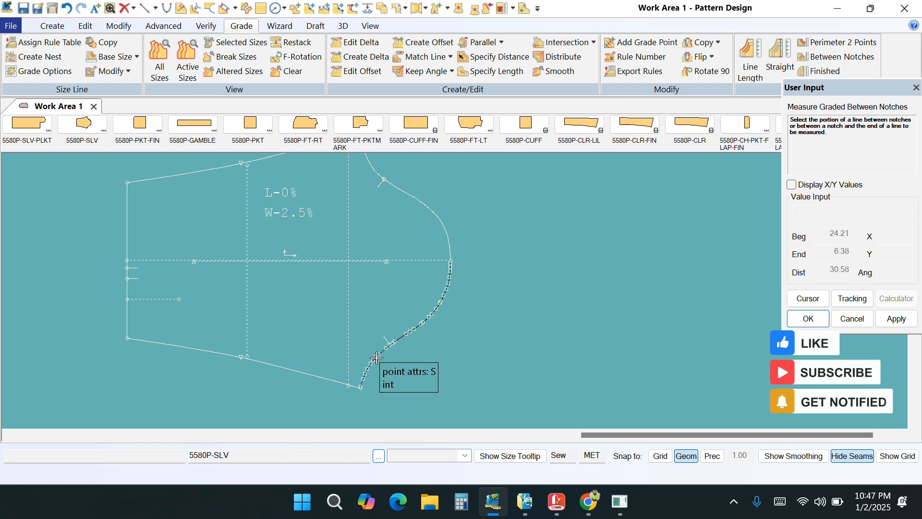
right_click(493, 215)
left_click(491, 214)
left_click_drag(423, 202, 395, 291)
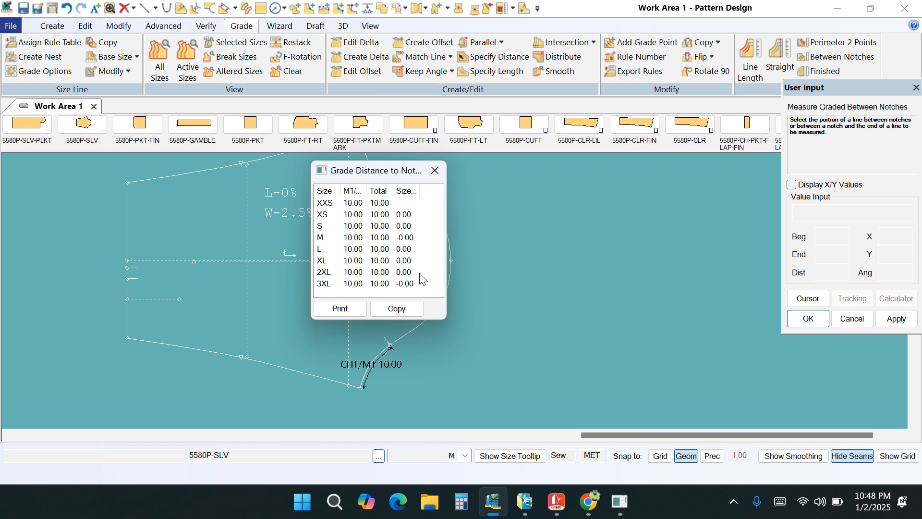
right_click(484, 220)
left_click(483, 242)
- Display the nest of all sizes for the 5580P-SLV sleeve and examine how the notches on both sides of the cap are graded
left_click(153, 53)
right_click(392, 236)
left_click(392, 237)
scroll(389, 255, "down", 2)
scroll(389, 333, "up", 3)
scroll(389, 335, "up", 2)
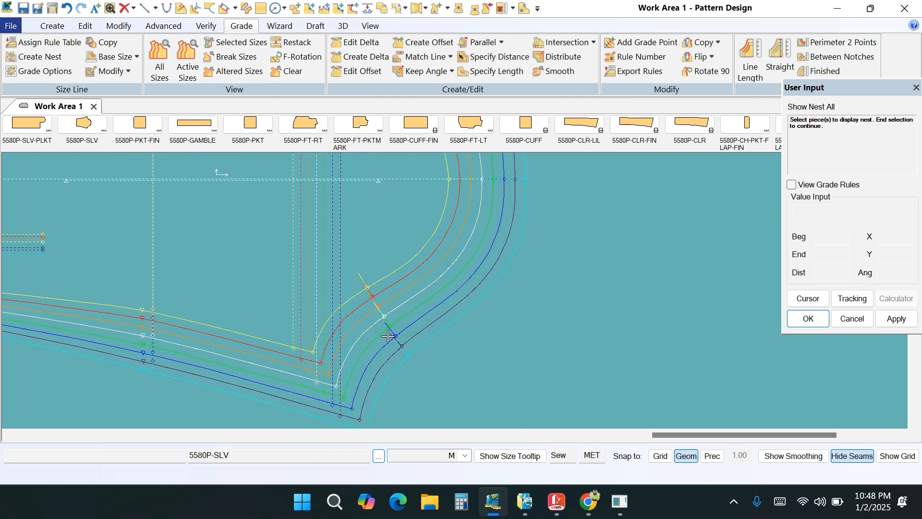
scroll(388, 338, "down", 1)
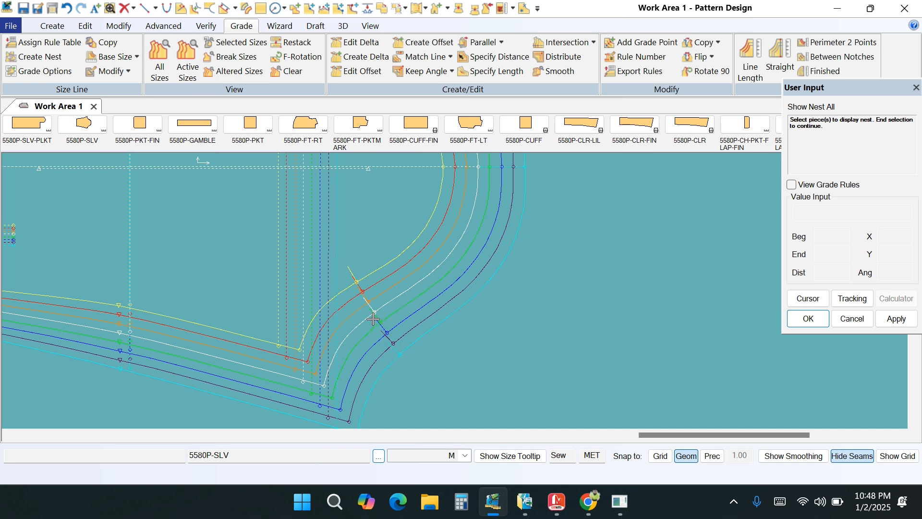
scroll(362, 370, "down", 3)
scroll(363, 370, "down", 2)
right_click(528, 246)
left_click(528, 254)
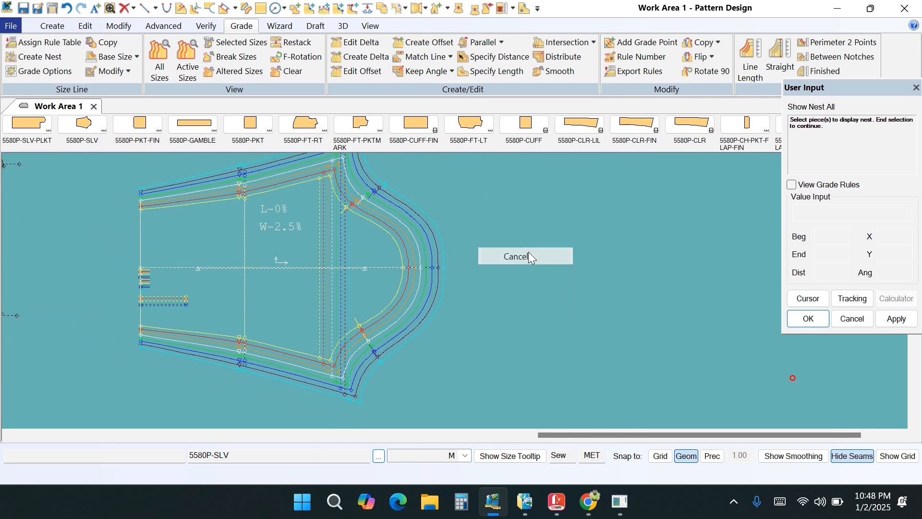
left_click_drag(352, 258, 329, 288)
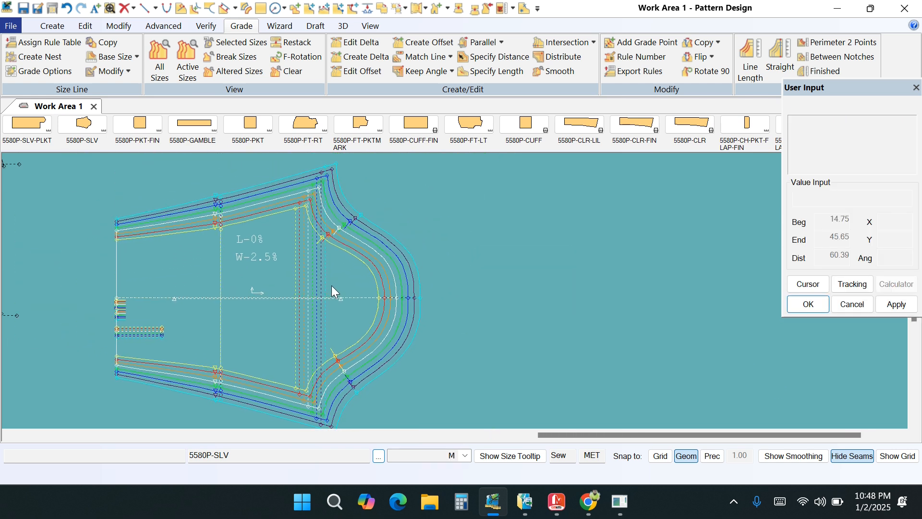